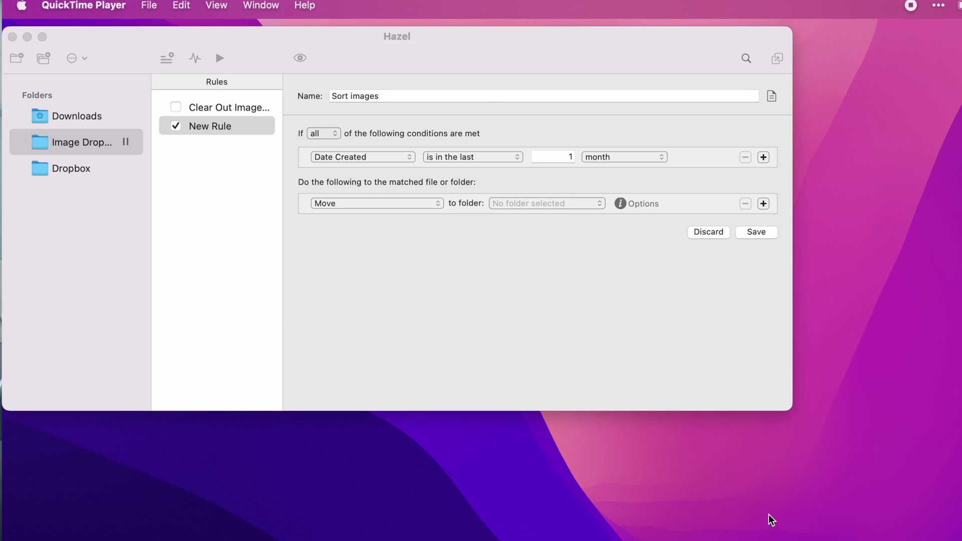
Set the Sort images rule's action to Sort into subfolder and open its folder pattern for editing.
left_click(426, 206)
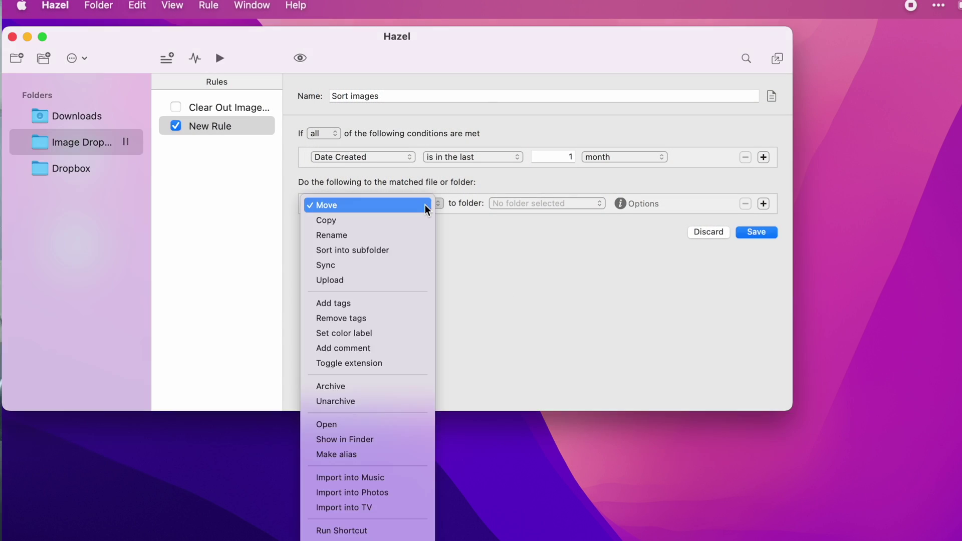
left_click(421, 250)
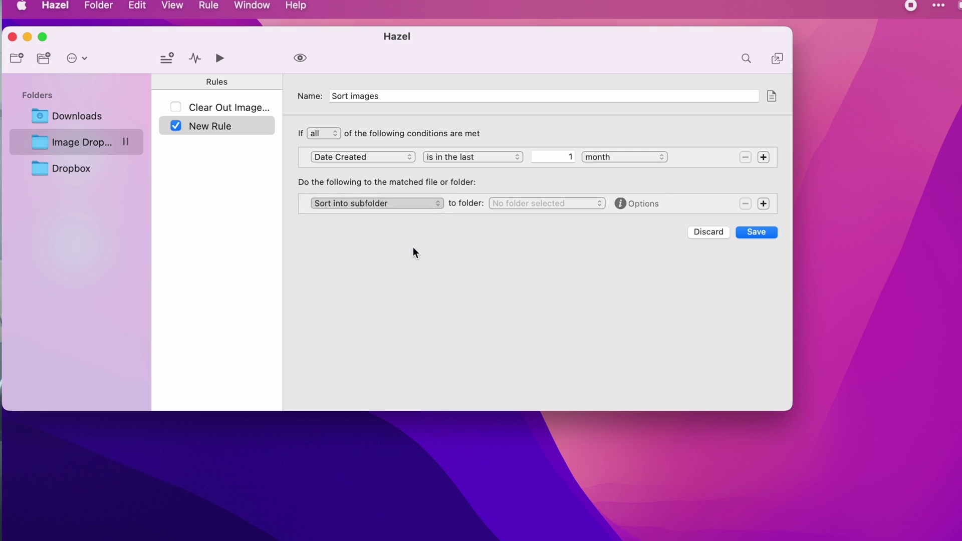
left_click(521, 205)
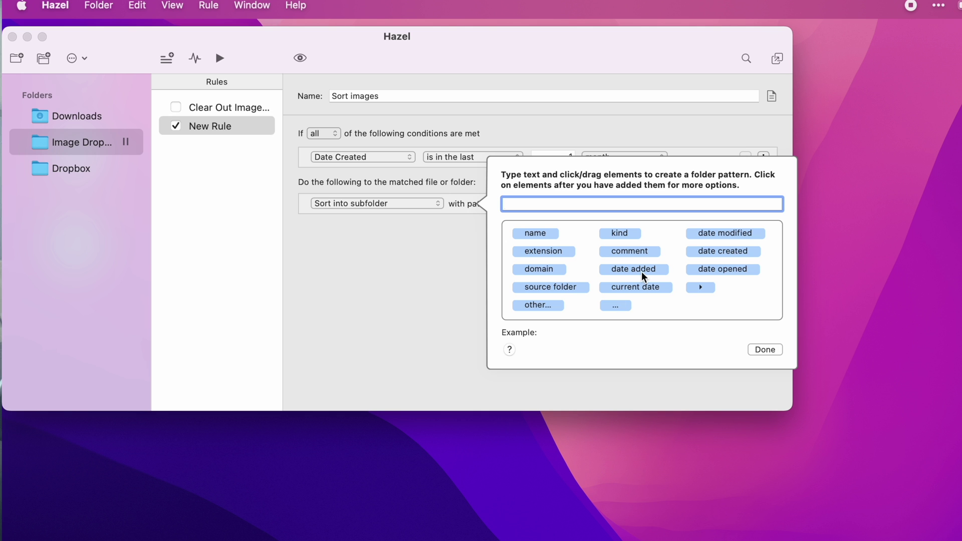
left_click(553, 305)
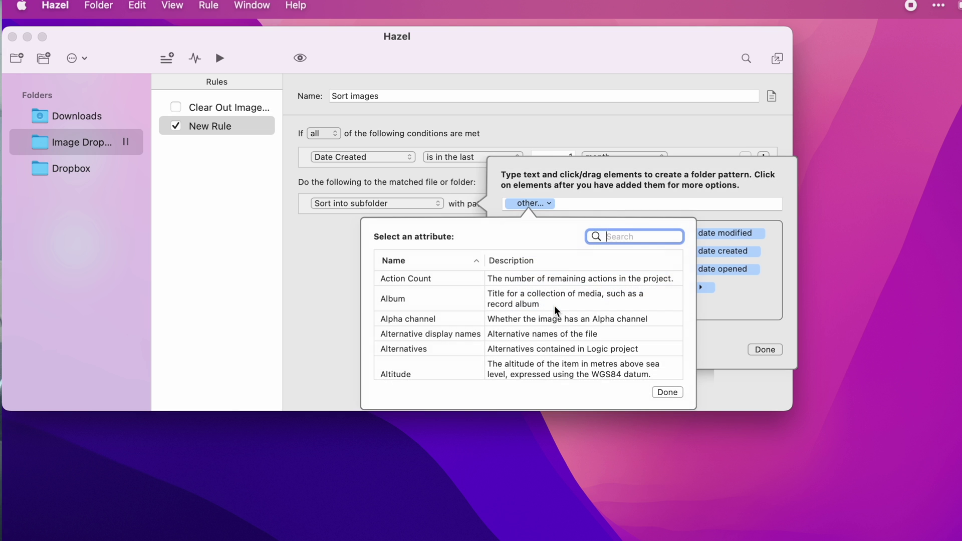
scroll(556, 310, "down", 10)
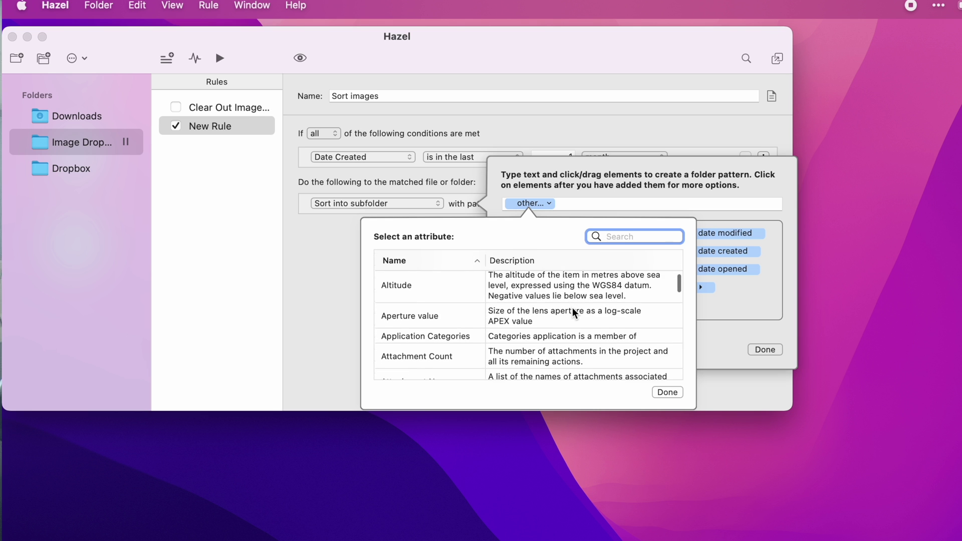
scroll(575, 312, "down", 8)
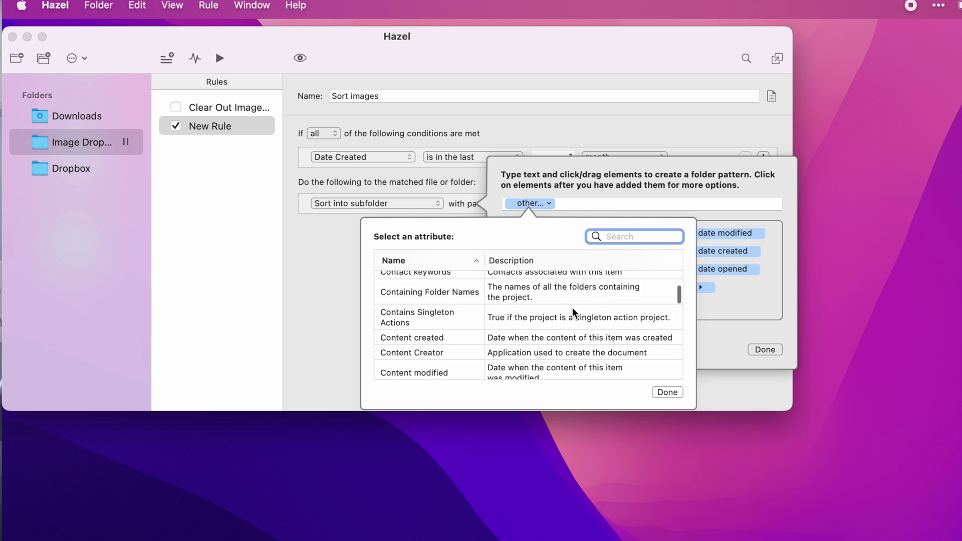
double_click(574, 313)
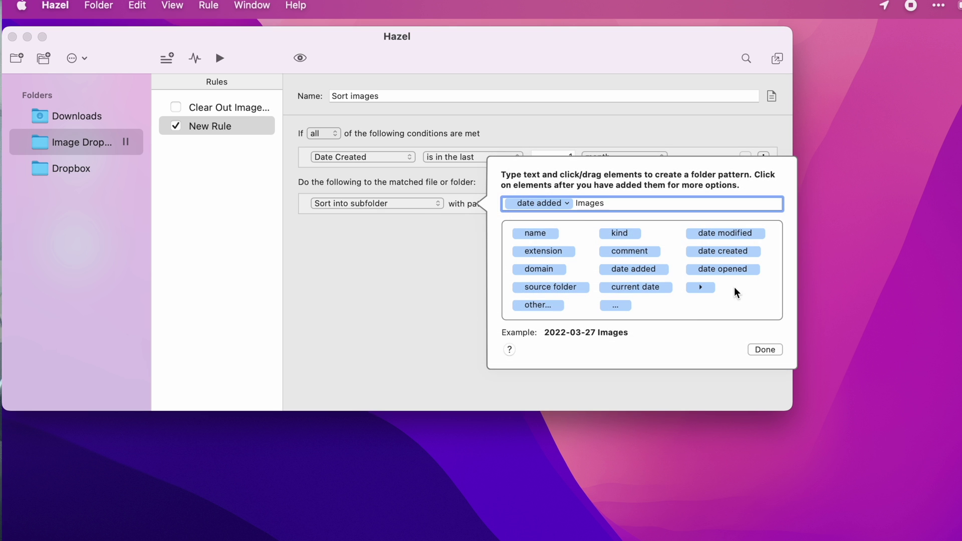
Open the date pattern of the subfolder pattern's date added element and delete from the end of its format.
left_click(567, 204)
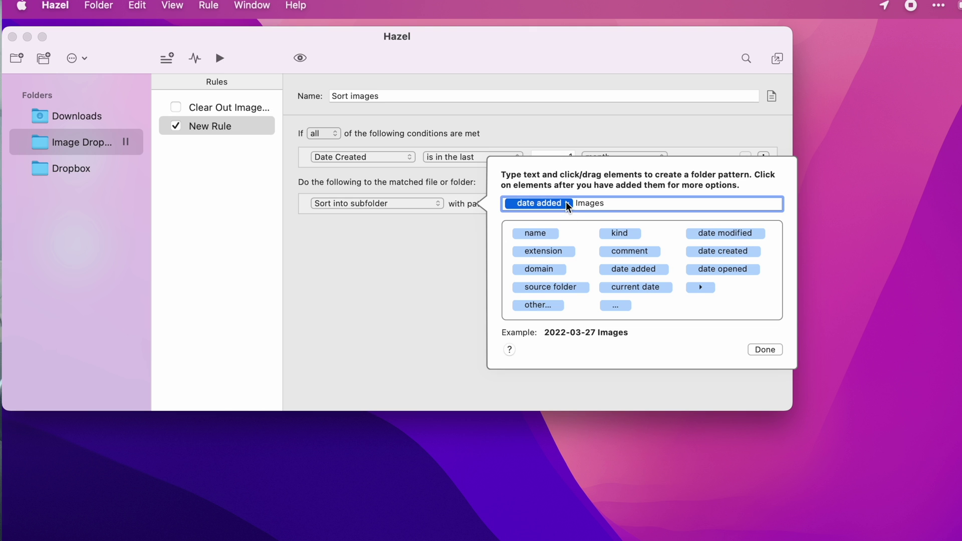
left_click(568, 204)
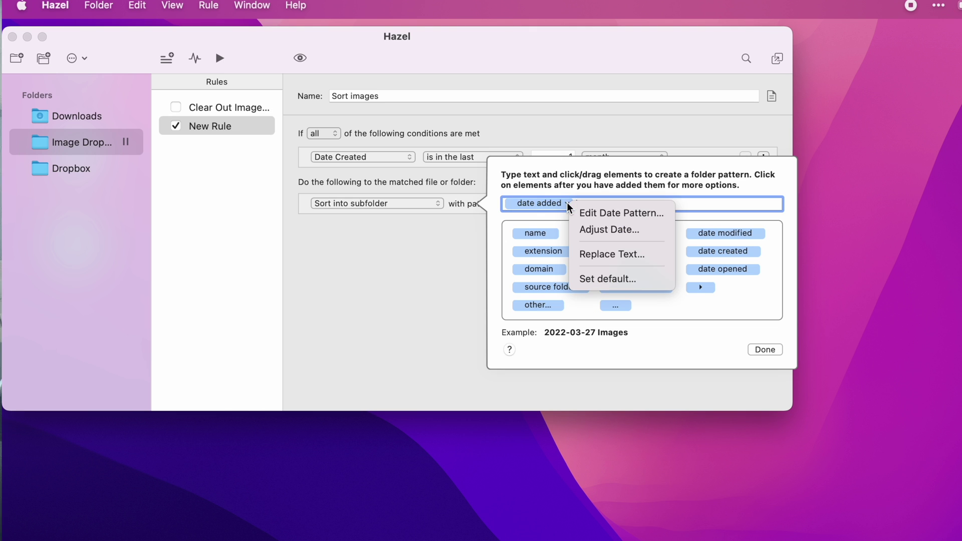
left_click(599, 213)
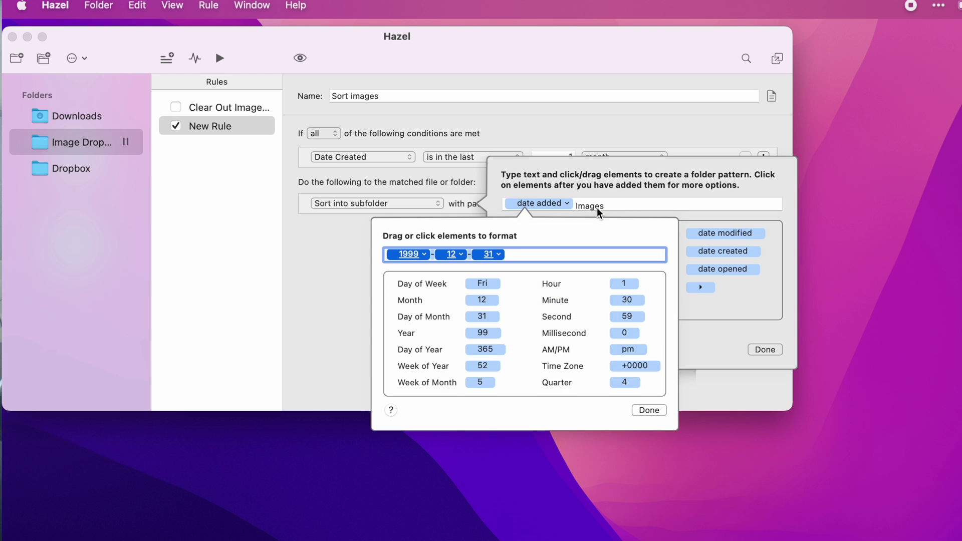
left_click(549, 258)
key("BackSpace")
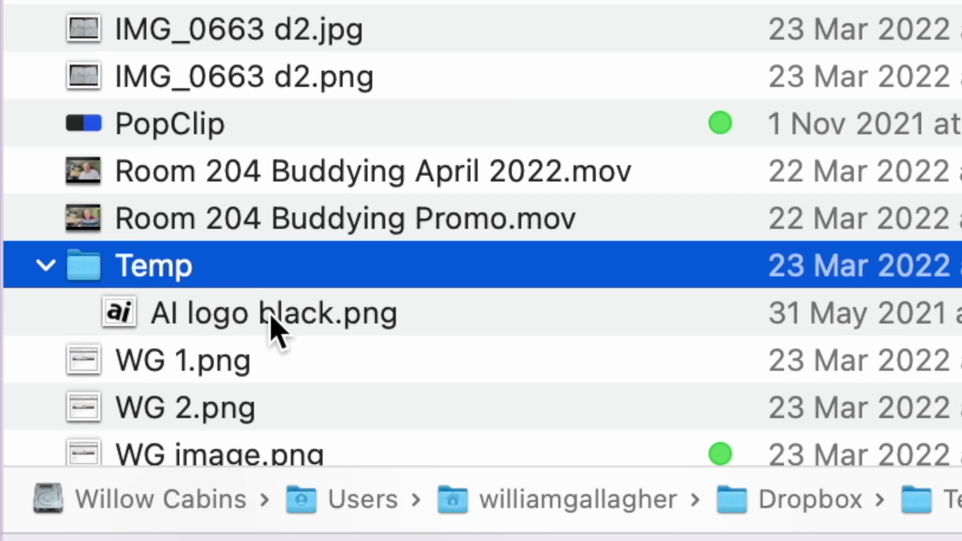
In Finder, tag AI logo black.png and Room 204 Buddying April 2022.mov in the Dropbox folder as Green.
right_click(271, 318)
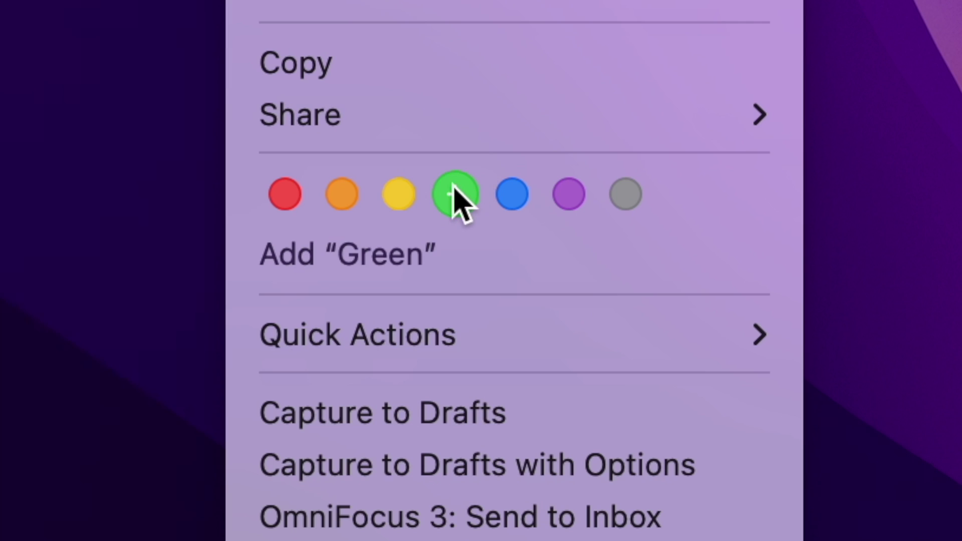
left_click(452, 190)
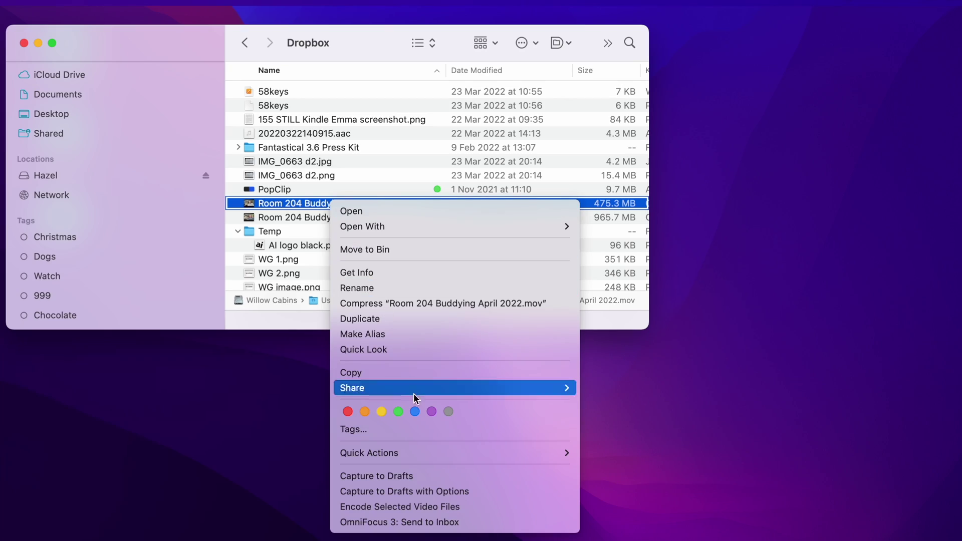
left_click(398, 412)
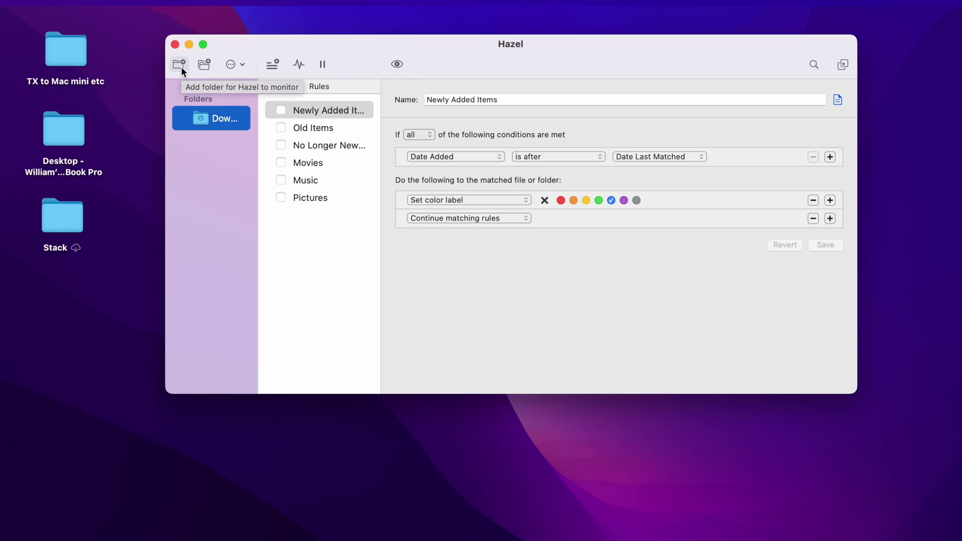
In Hazel, add the Dropbox folder from the home directory to the monitored folders.
left_click(181, 67)
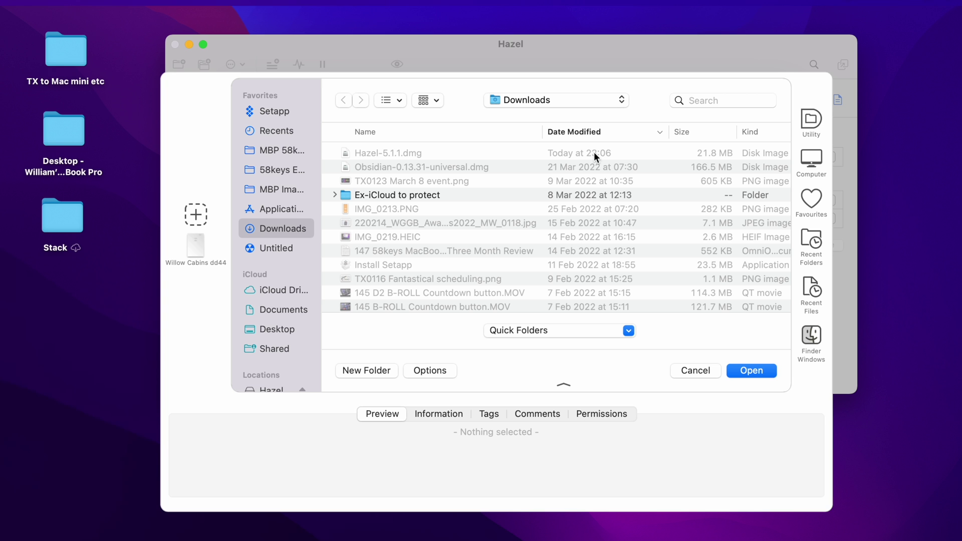
left_click(568, 101)
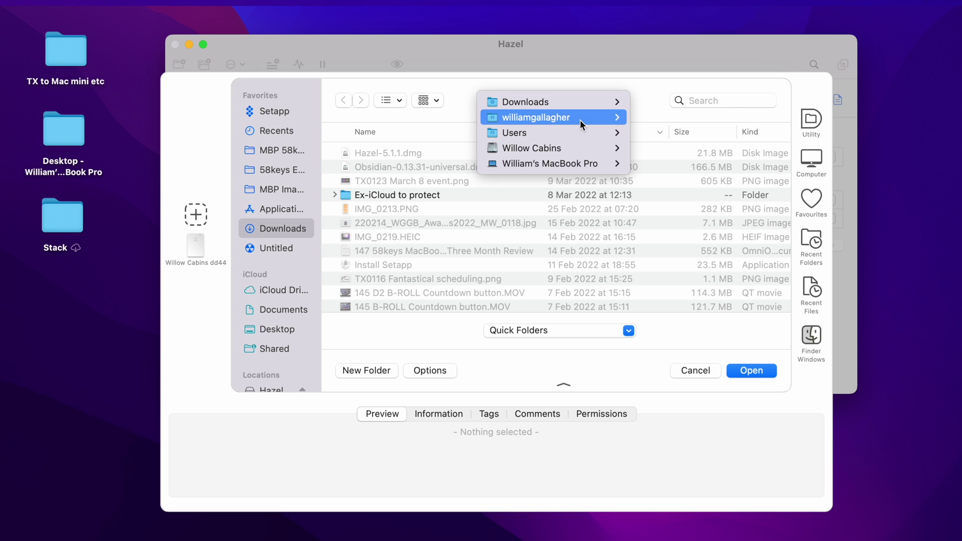
mouse_move(580, 120)
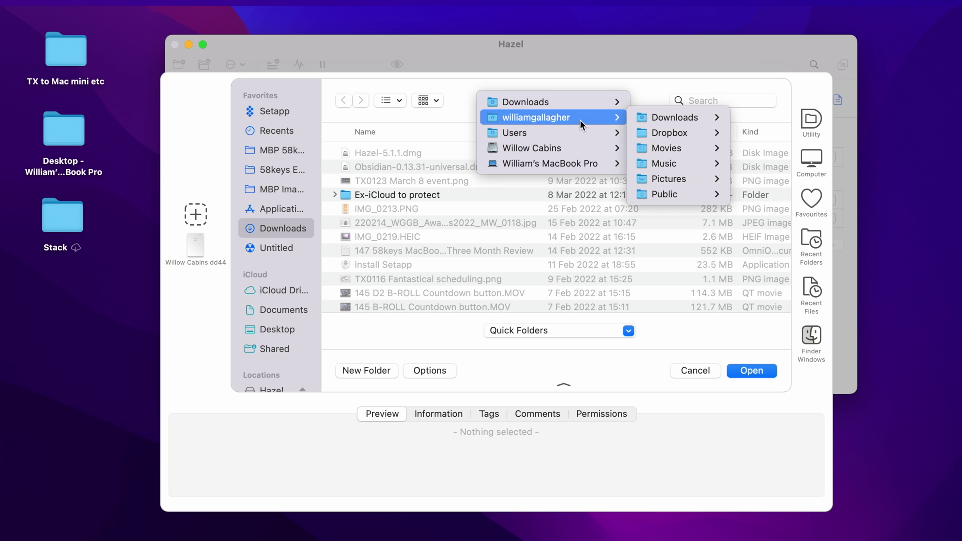
left_click(647, 131)
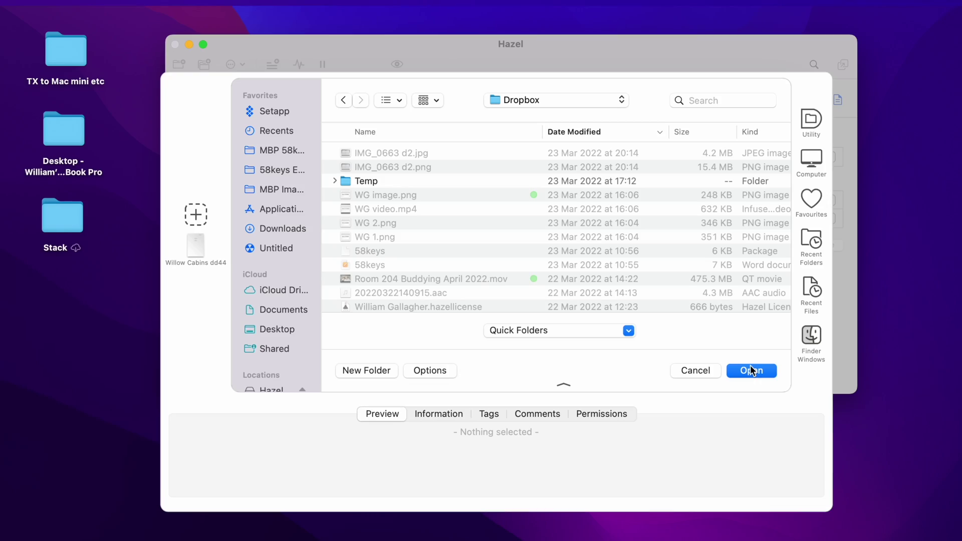
left_click(751, 371)
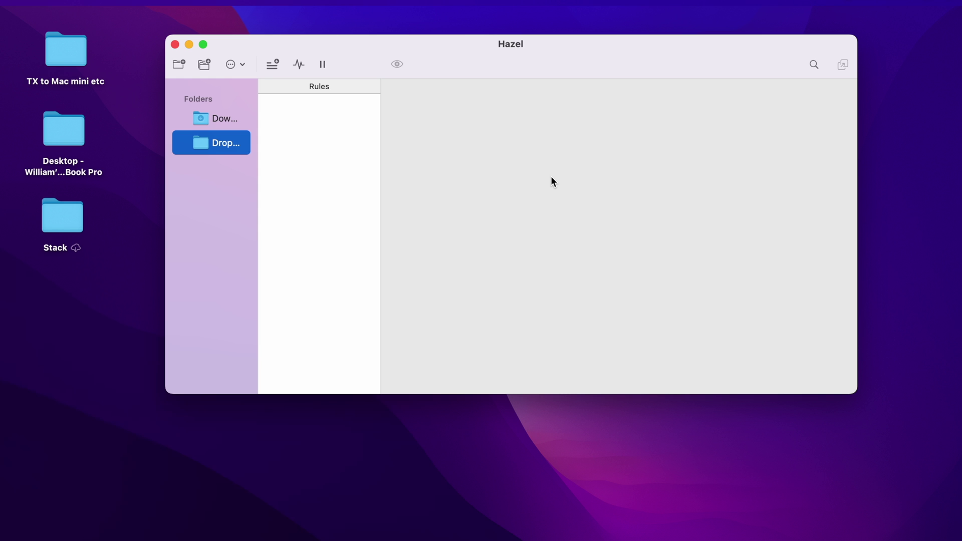
Create a new rule for the Dropbox folder named "Delete after a week, unless Green".
left_click(264, 88)
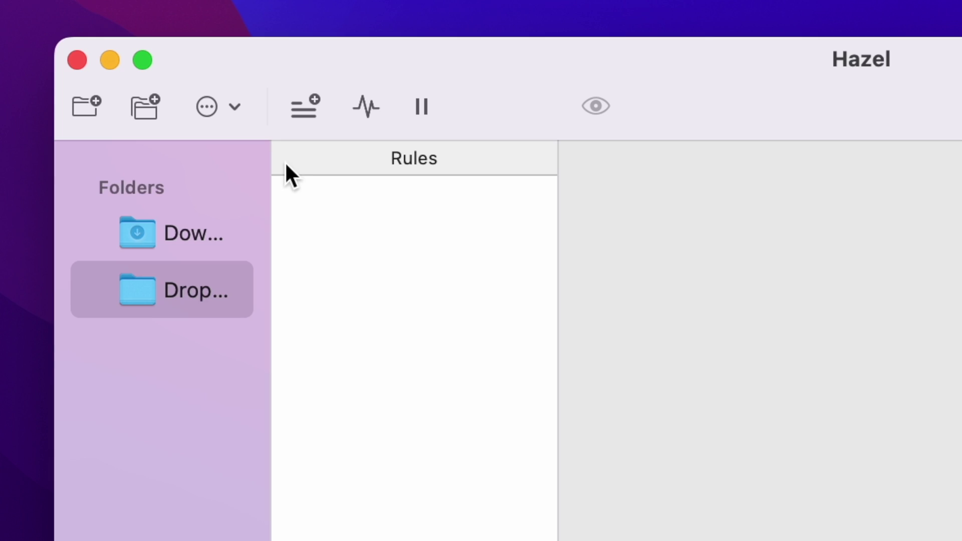
left_click(311, 111)
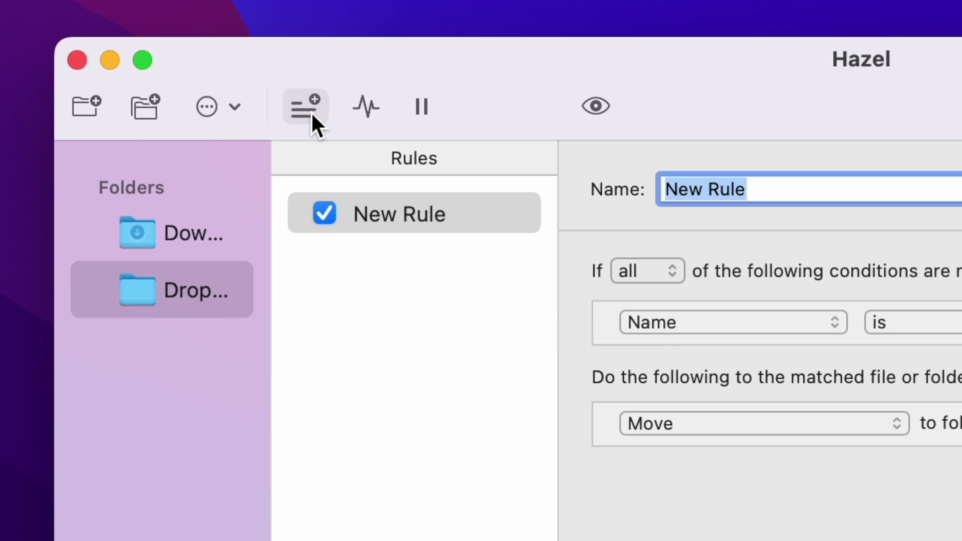
type("Dlet")
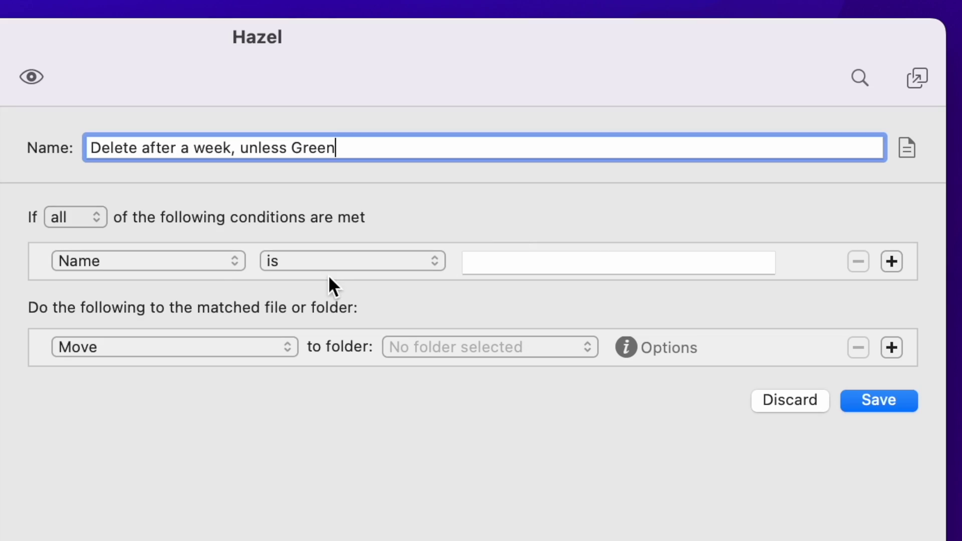
Set the rule's first condition to Date Created is not in the last 7 week.
left_click(222, 261)
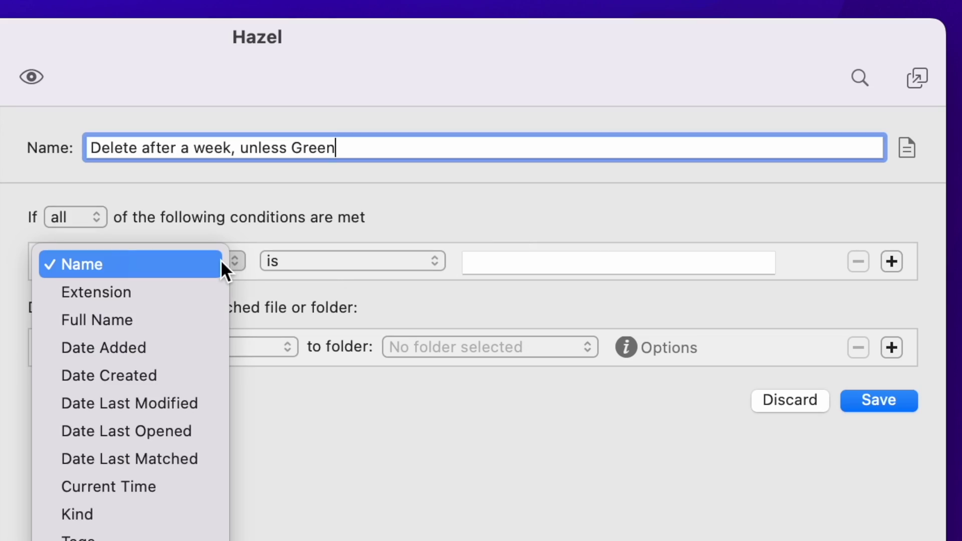
left_click(202, 375)
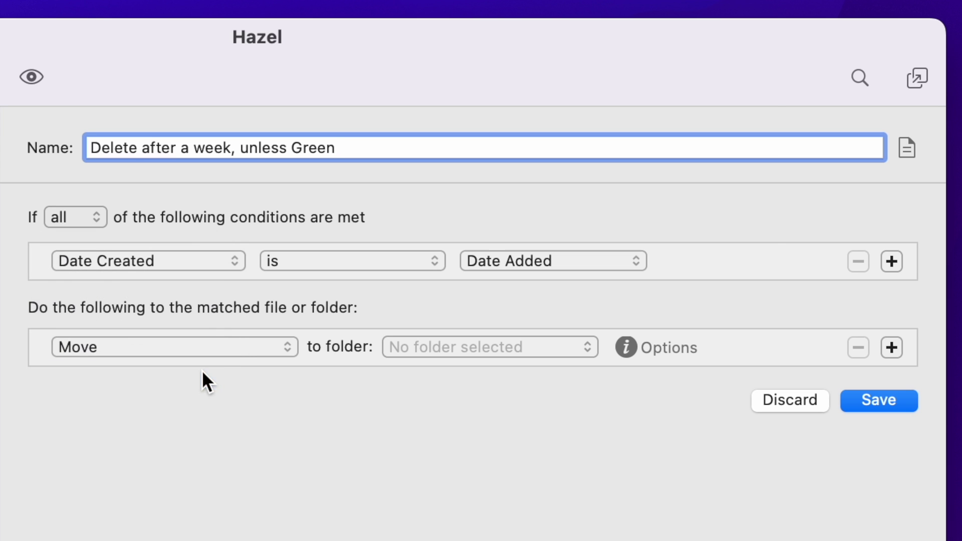
left_click(409, 269)
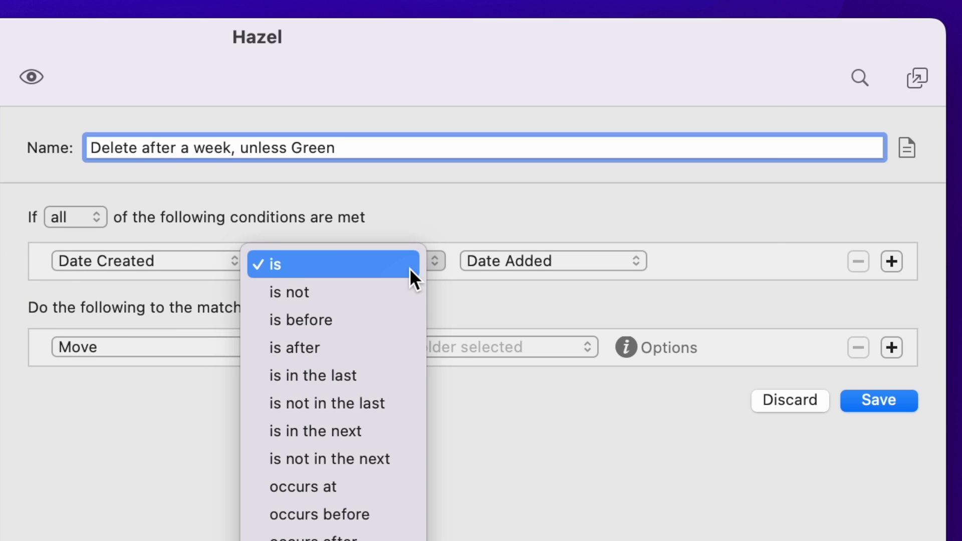
left_click(397, 403)
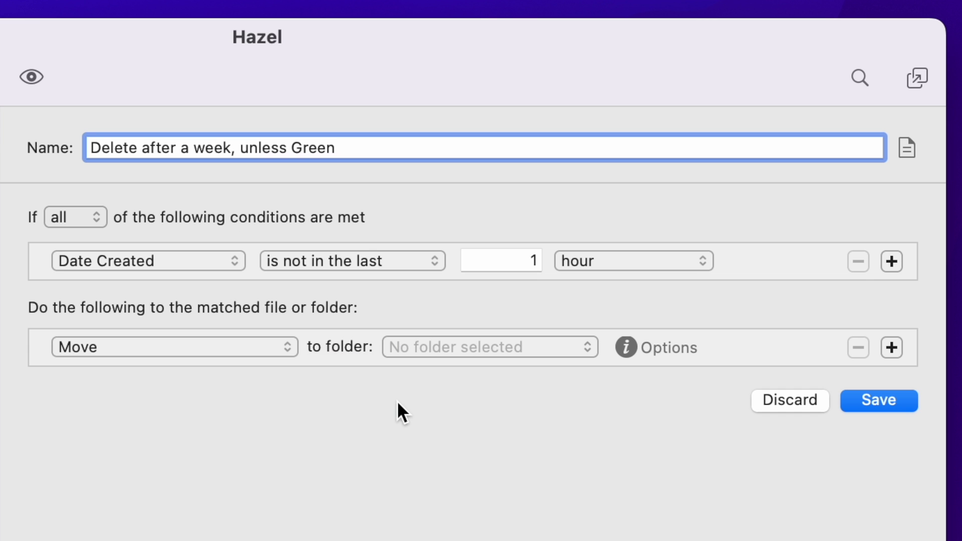
left_click(621, 259)
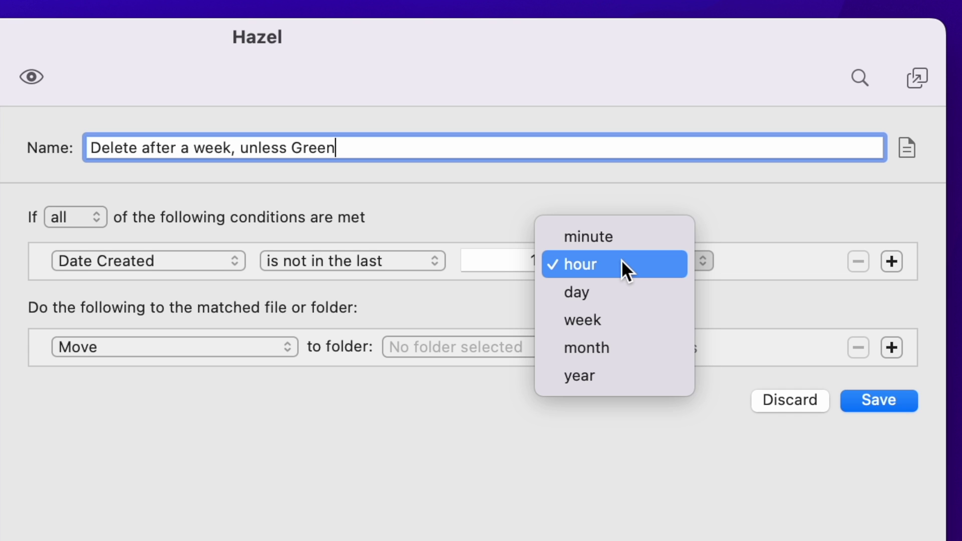
left_click(609, 326)
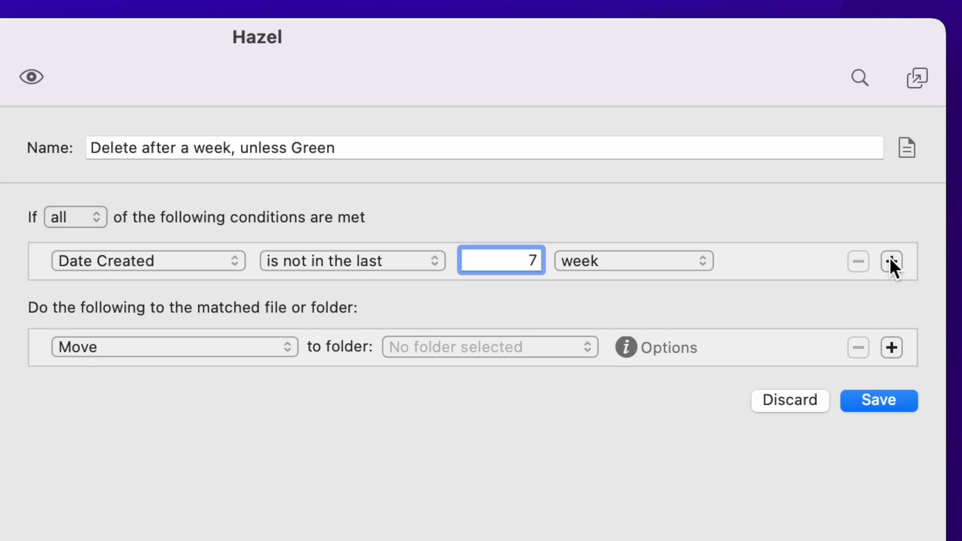
Add a second condition to the rule using Tags with the do not contain comparison.
left_click(891, 261)
left_click(234, 300)
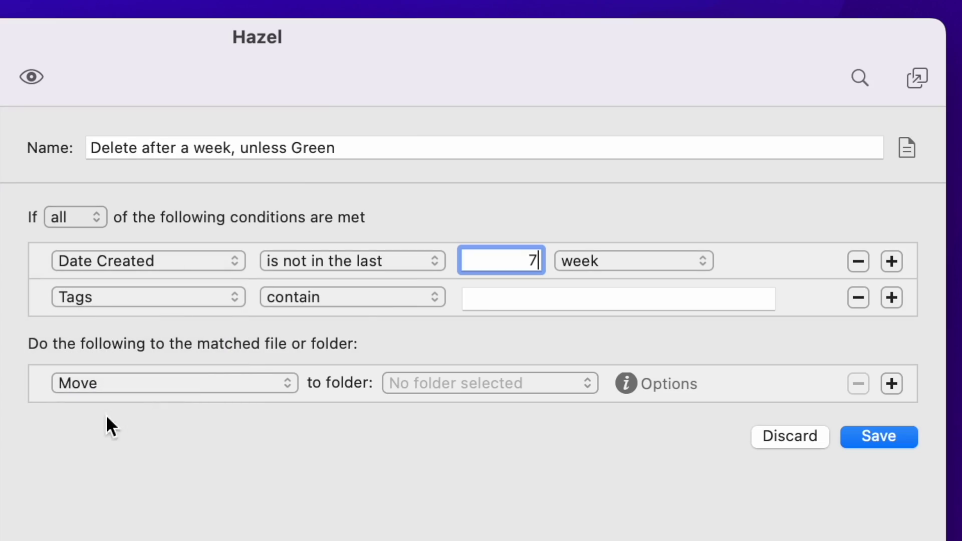
left_click(357, 290)
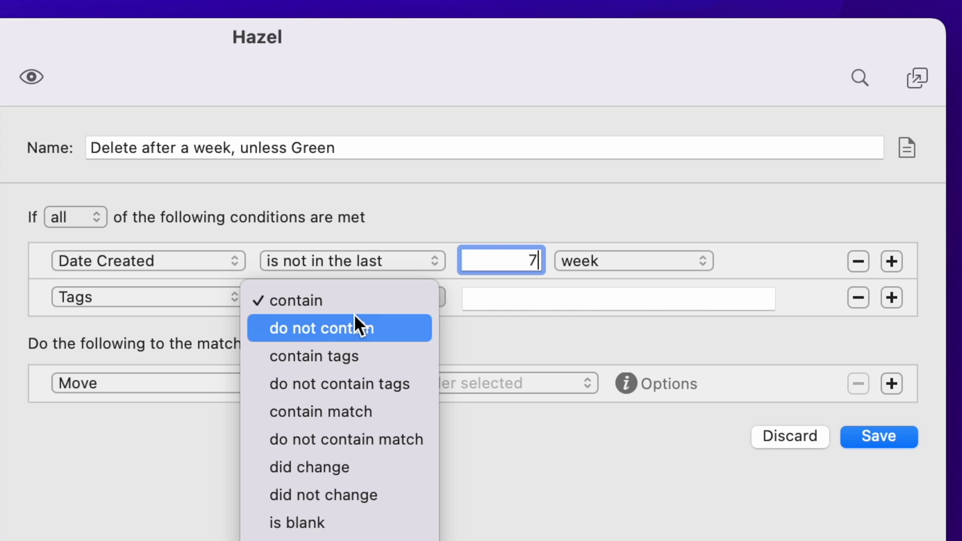
left_click(354, 315)
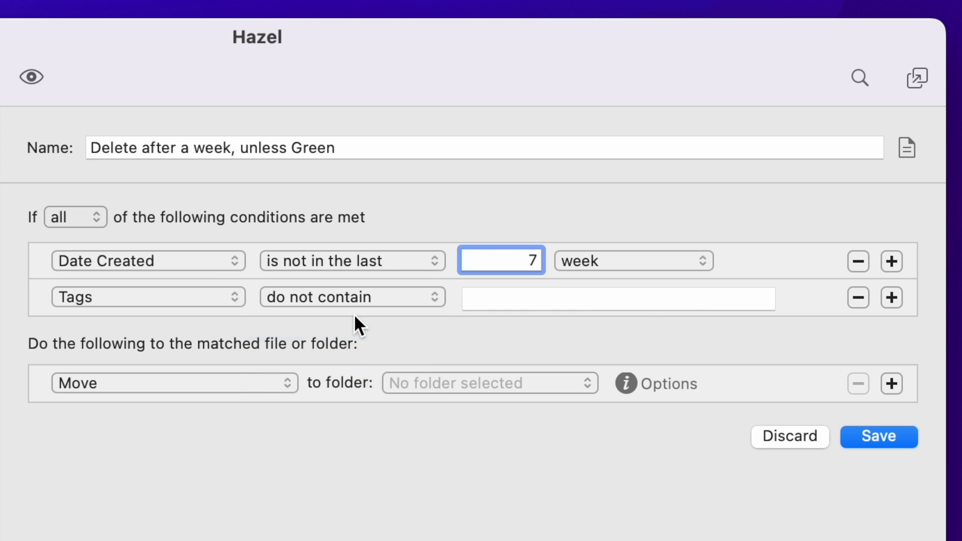
Change the second condition to Color Label is not Green.
left_click(199, 290)
left_click(183, 327)
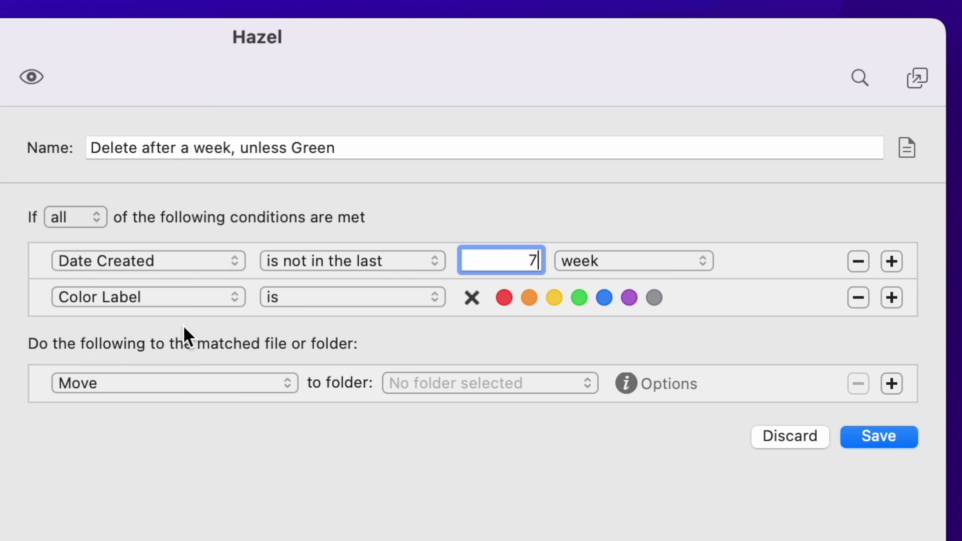
left_click(345, 294)
left_click(345, 328)
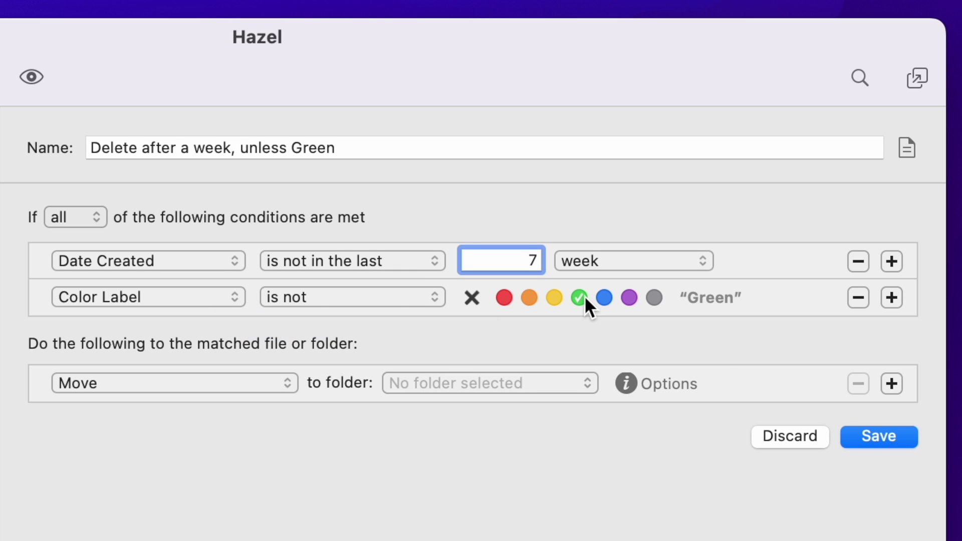